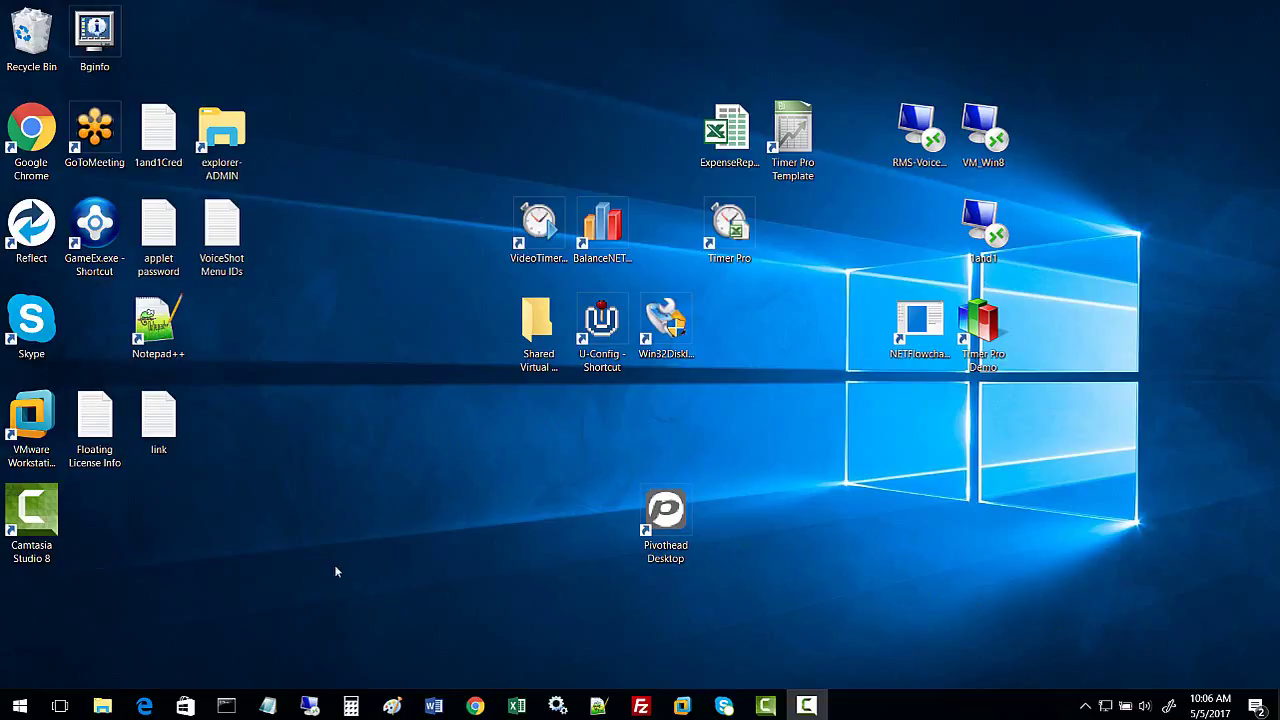
pyautogui.moveTo(475, 708)
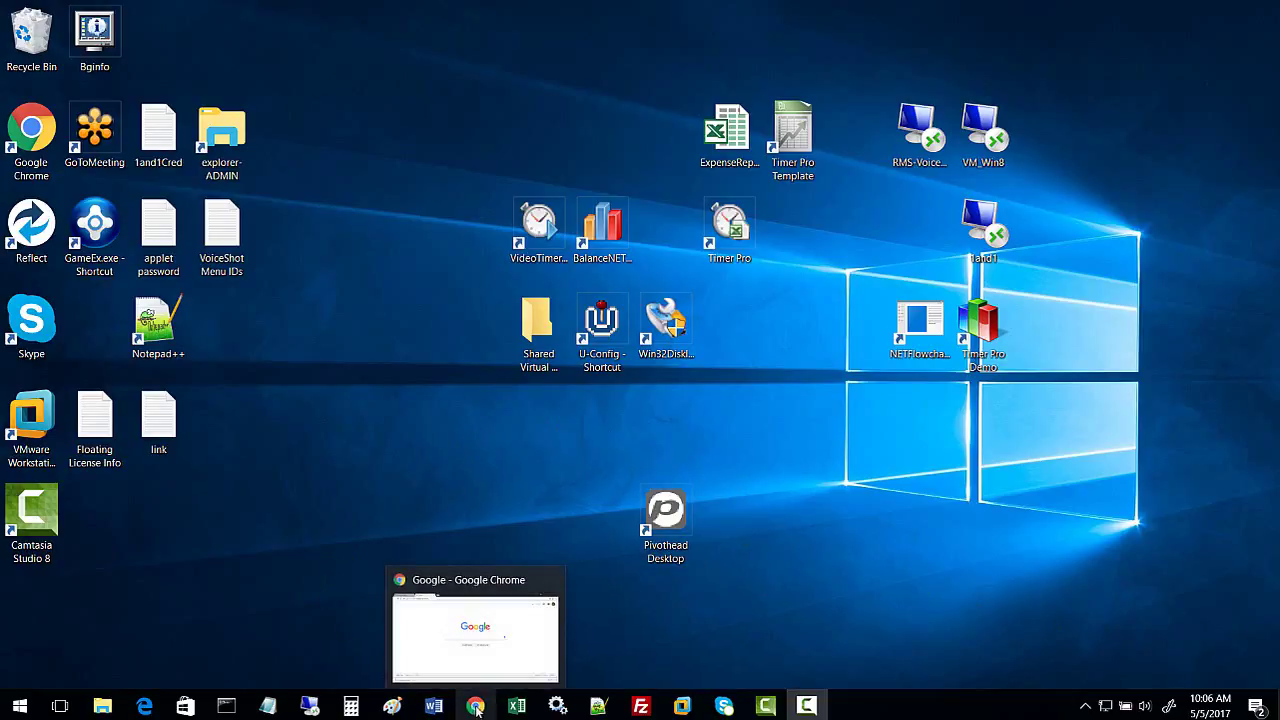
pyautogui.click(467, 664)
pyautogui.click(262, 40)
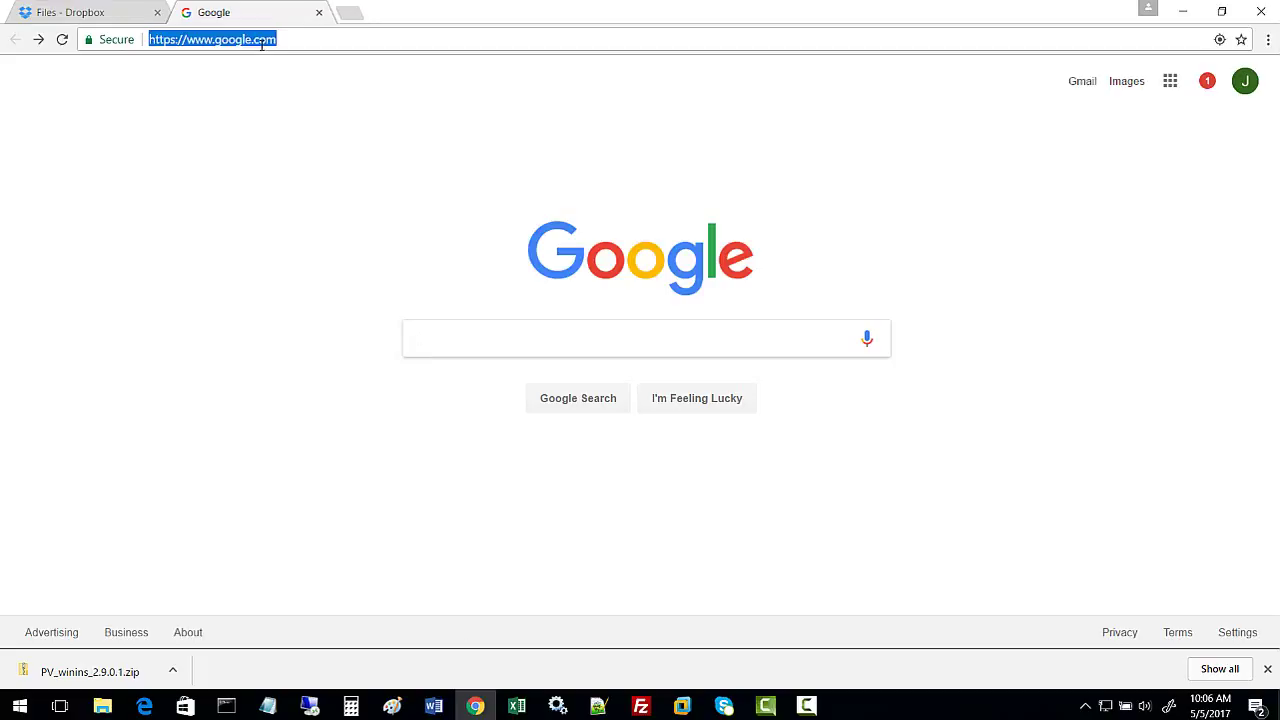
pyautogui.write('www.p')
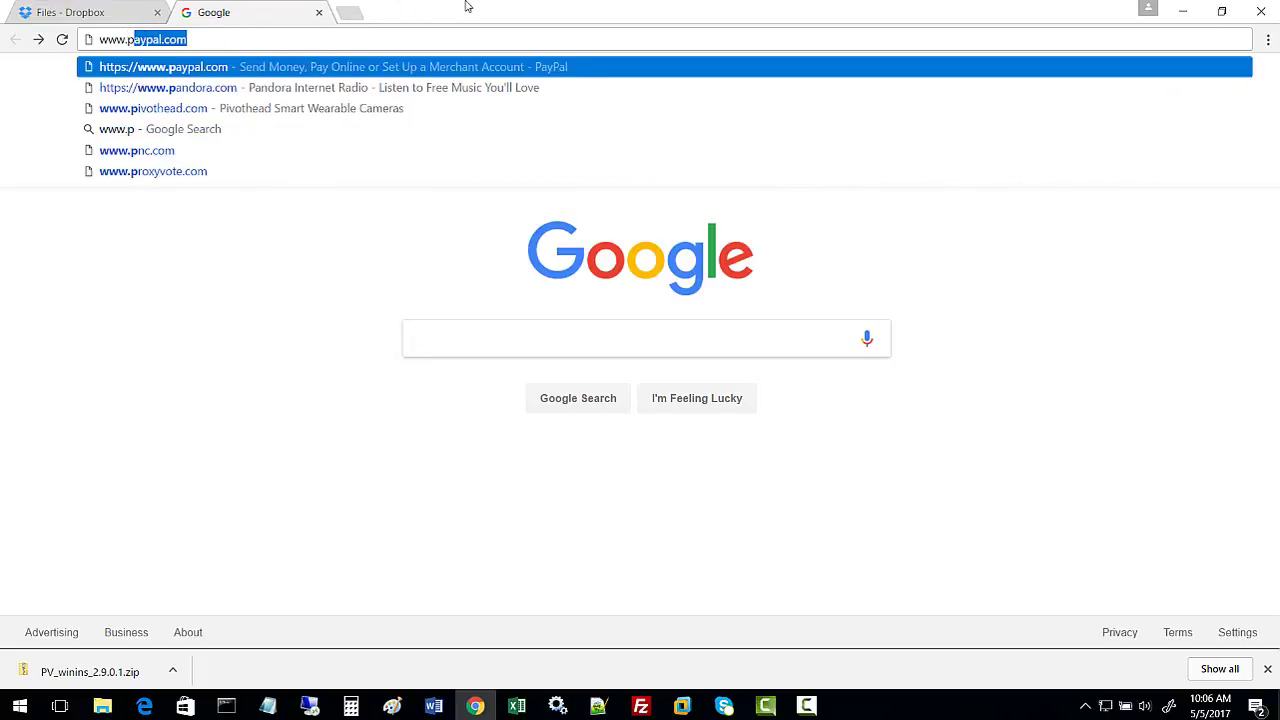
pyautogui.write('iv')
pyautogui.press('Return')
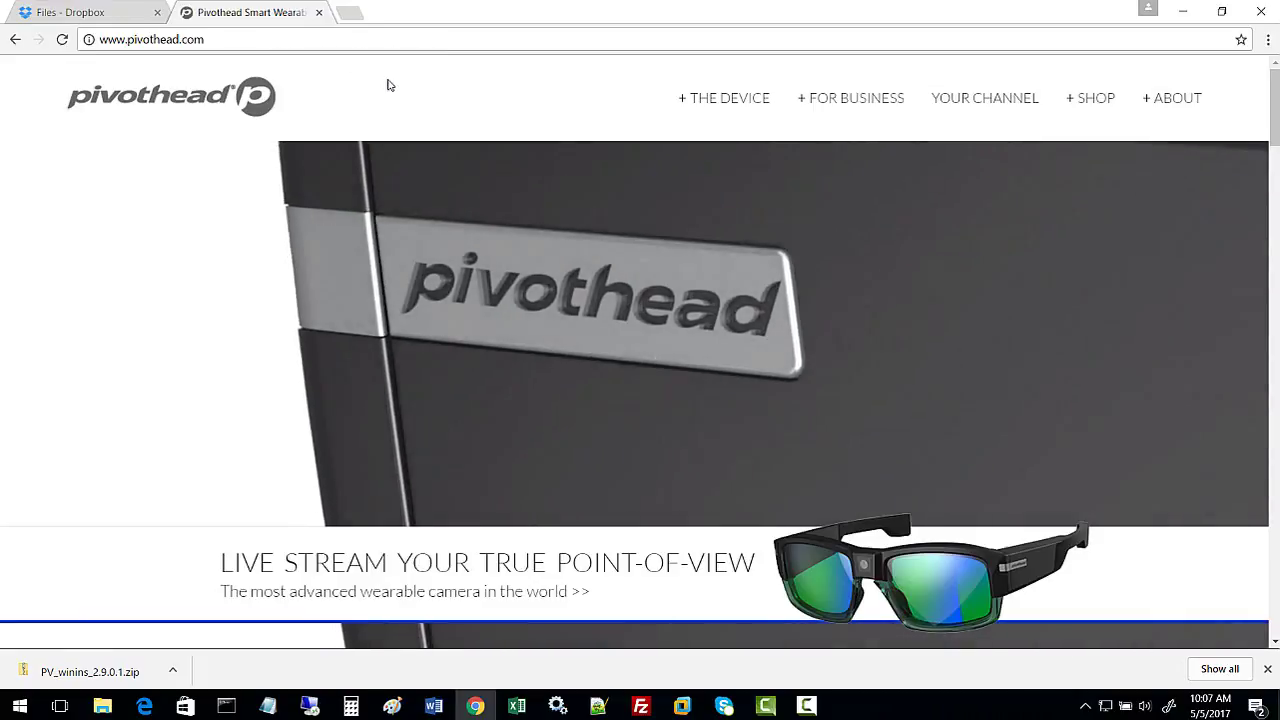
# Step: Open the Support Center via About > Support and scroll down to the Software topics
pyautogui.moveTo(1150, 99)
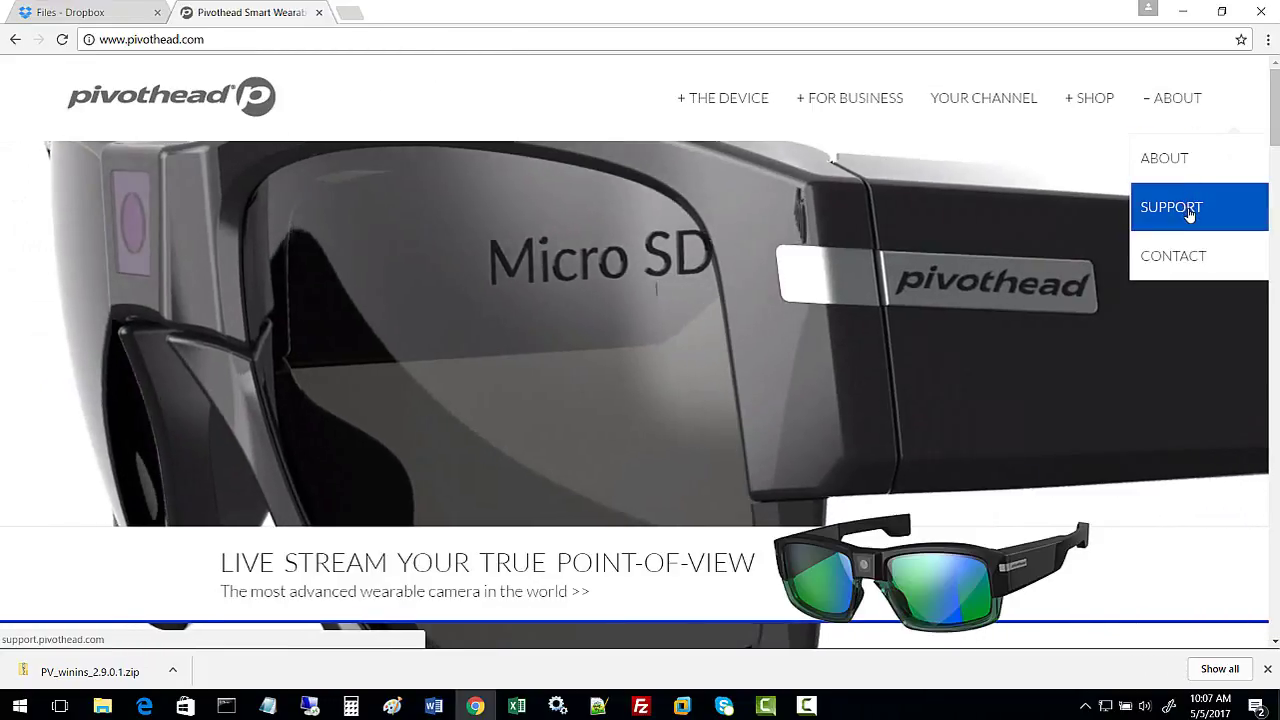
pyautogui.click(1190, 212)
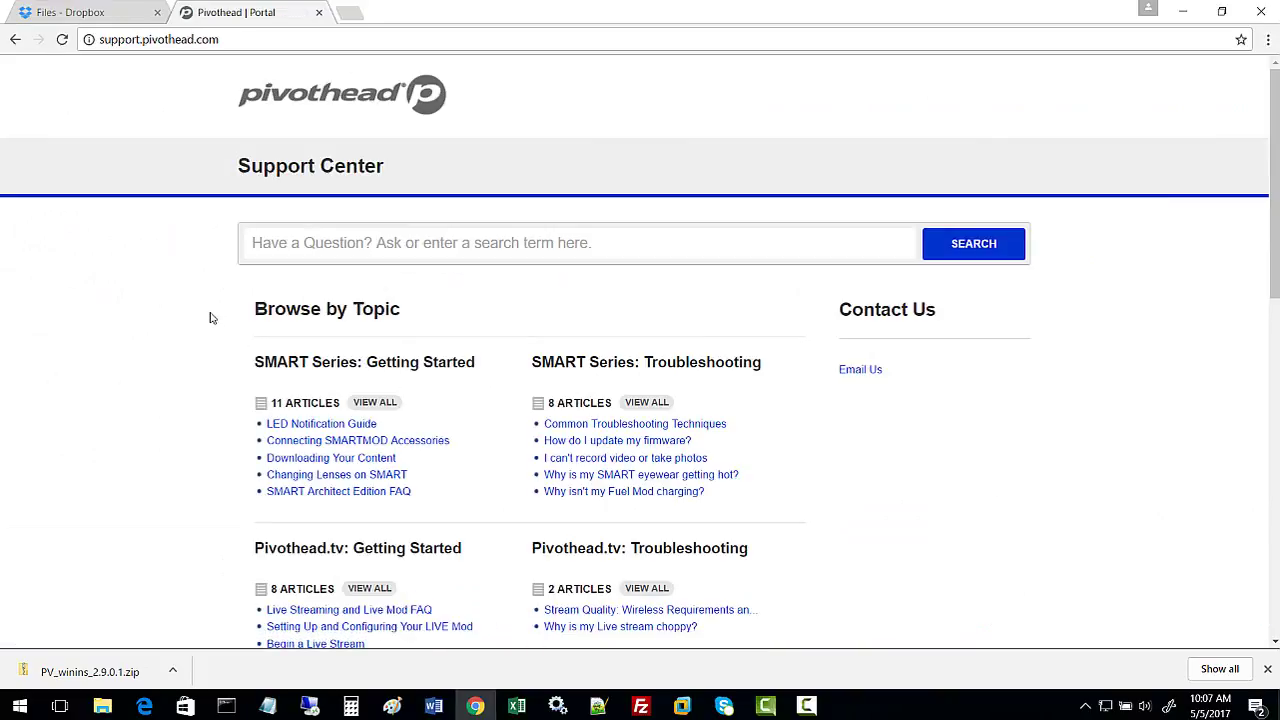
pyautogui.scroll(-1, 200, 317)
pyautogui.scroll(-3, 198, 317)
pyautogui.scroll(-3, 200, 316)
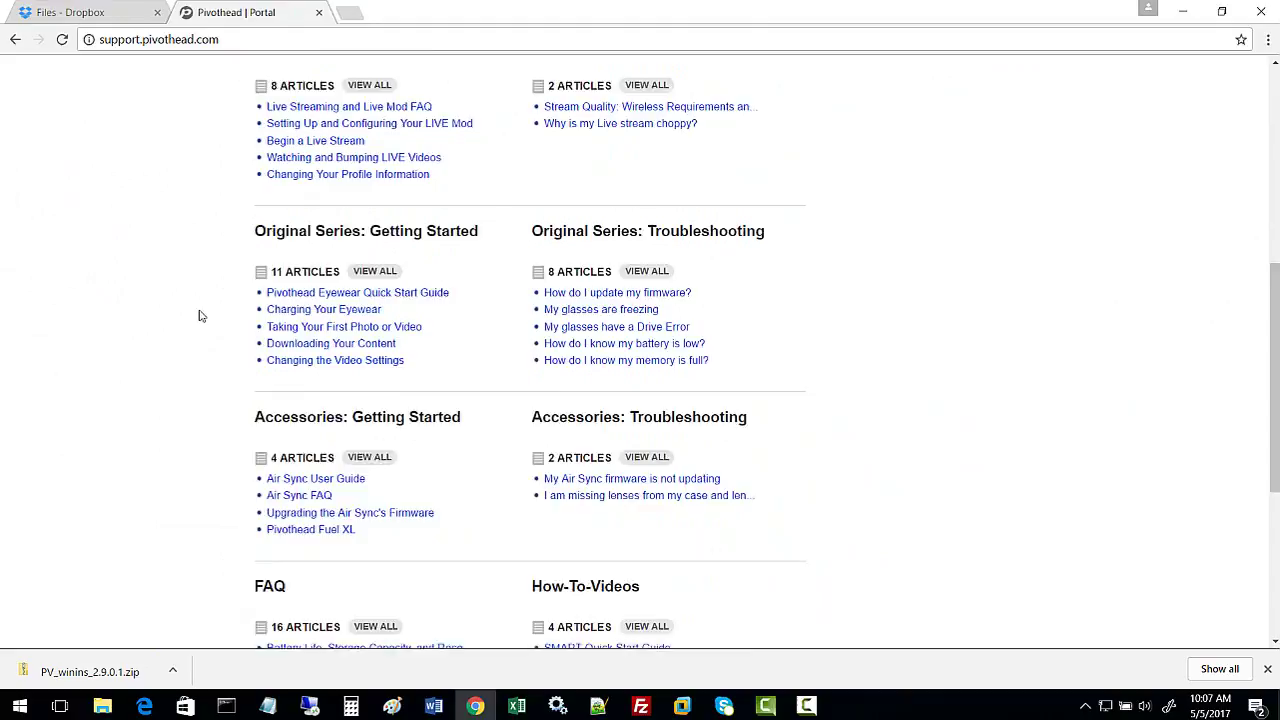
pyautogui.scroll(-2, 199, 316)
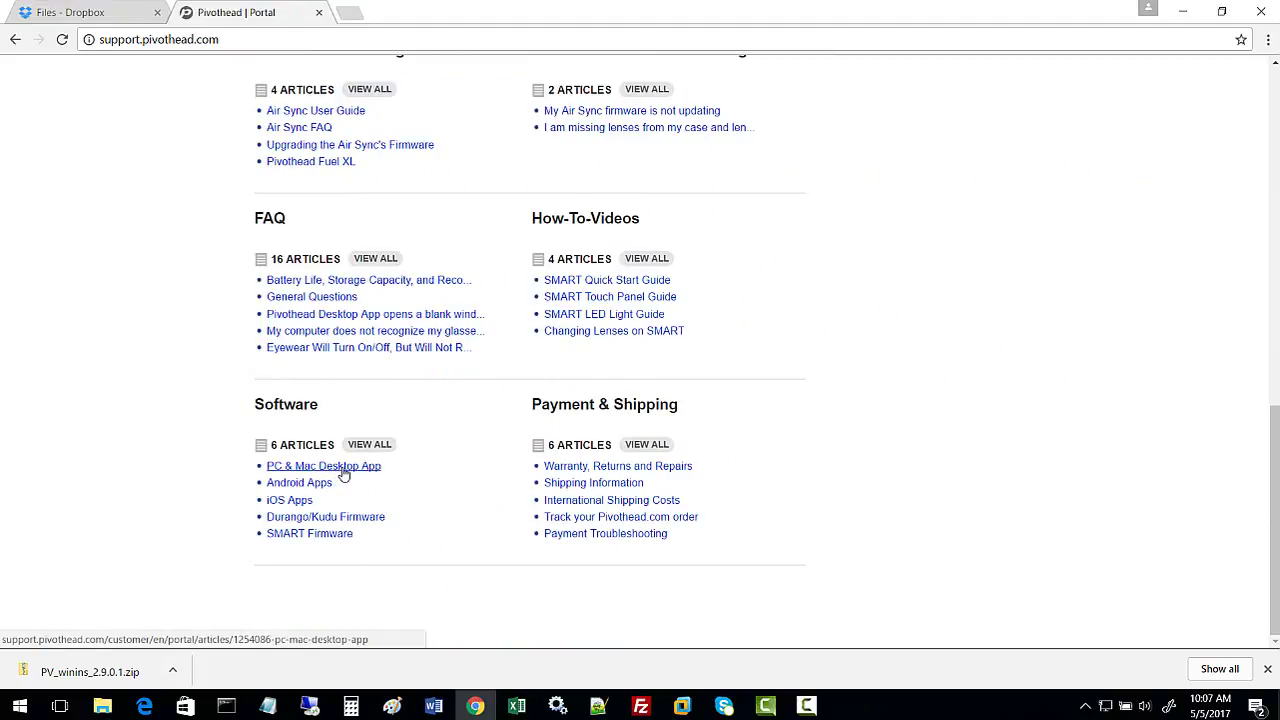
# Step: Open the PC & Mac Desktop App article and download the Windows installer PV_winins_2.9.0.1.zip
pyautogui.click(343, 472)
pyautogui.scroll(-3, 167, 410)
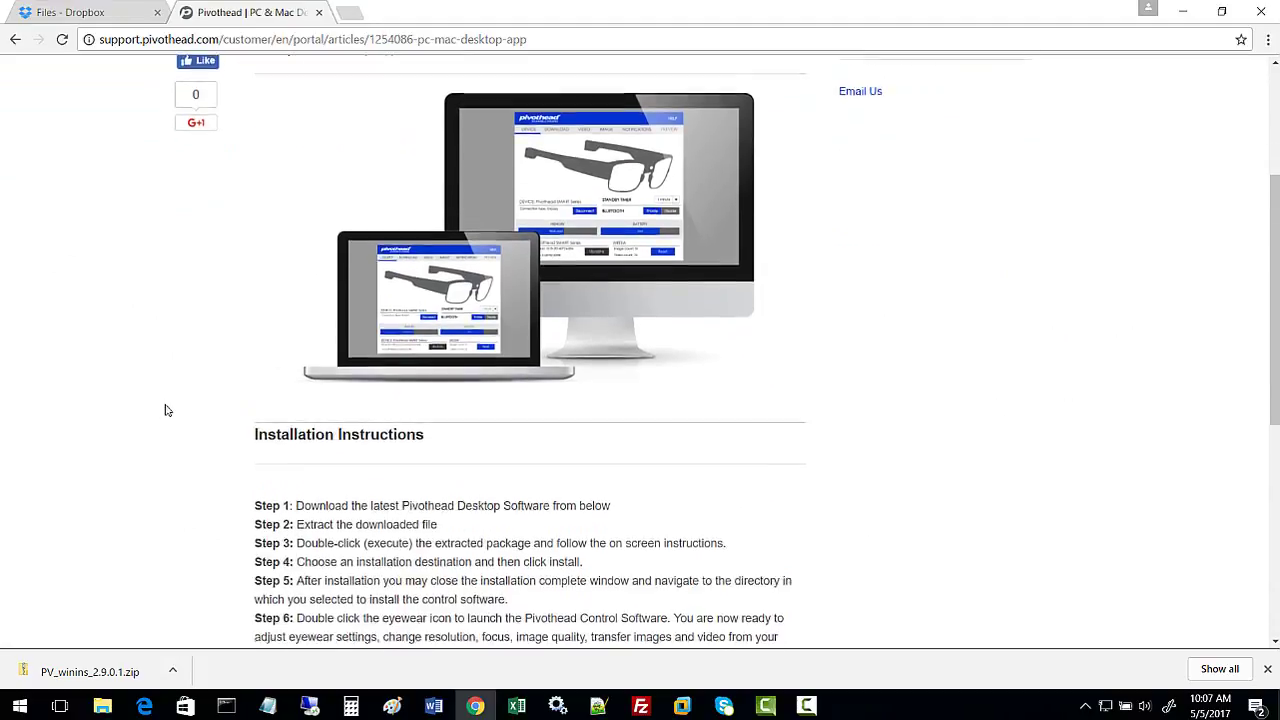
pyautogui.scroll(-3, 167, 410)
pyautogui.scroll(-1, 168, 404)
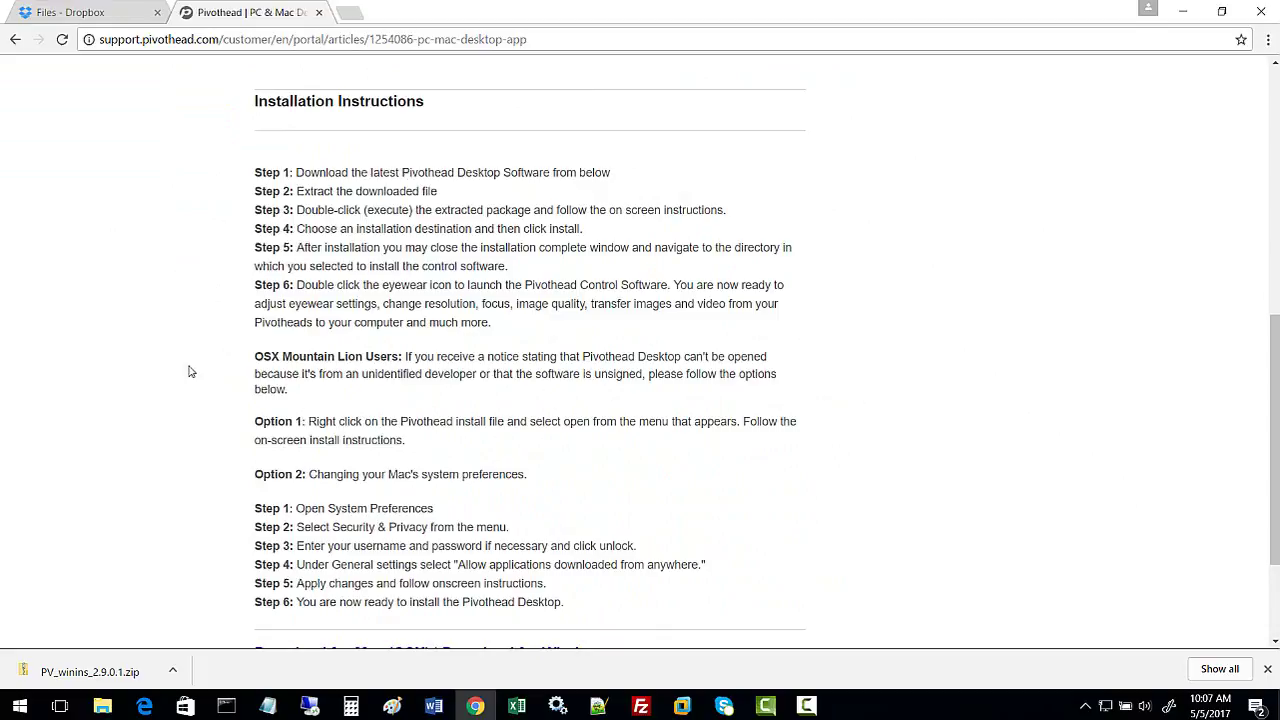
pyautogui.scroll(-3, 192, 362)
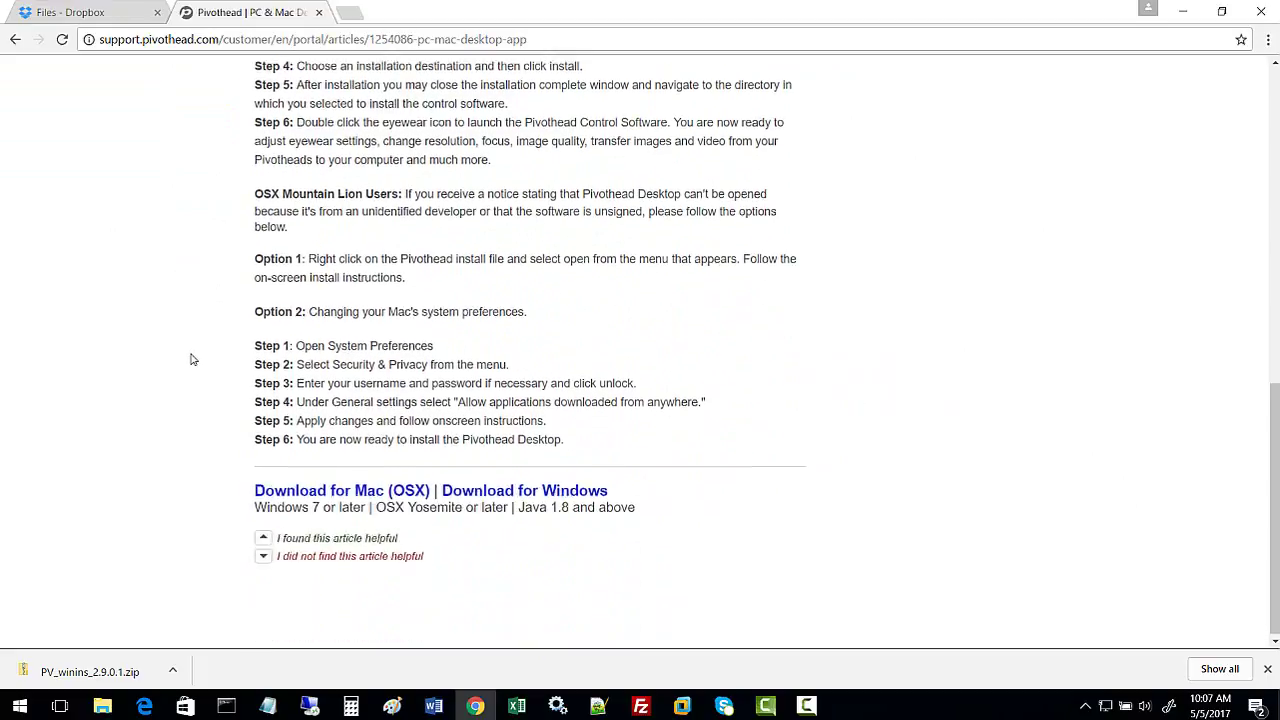
pyautogui.click(514, 492)
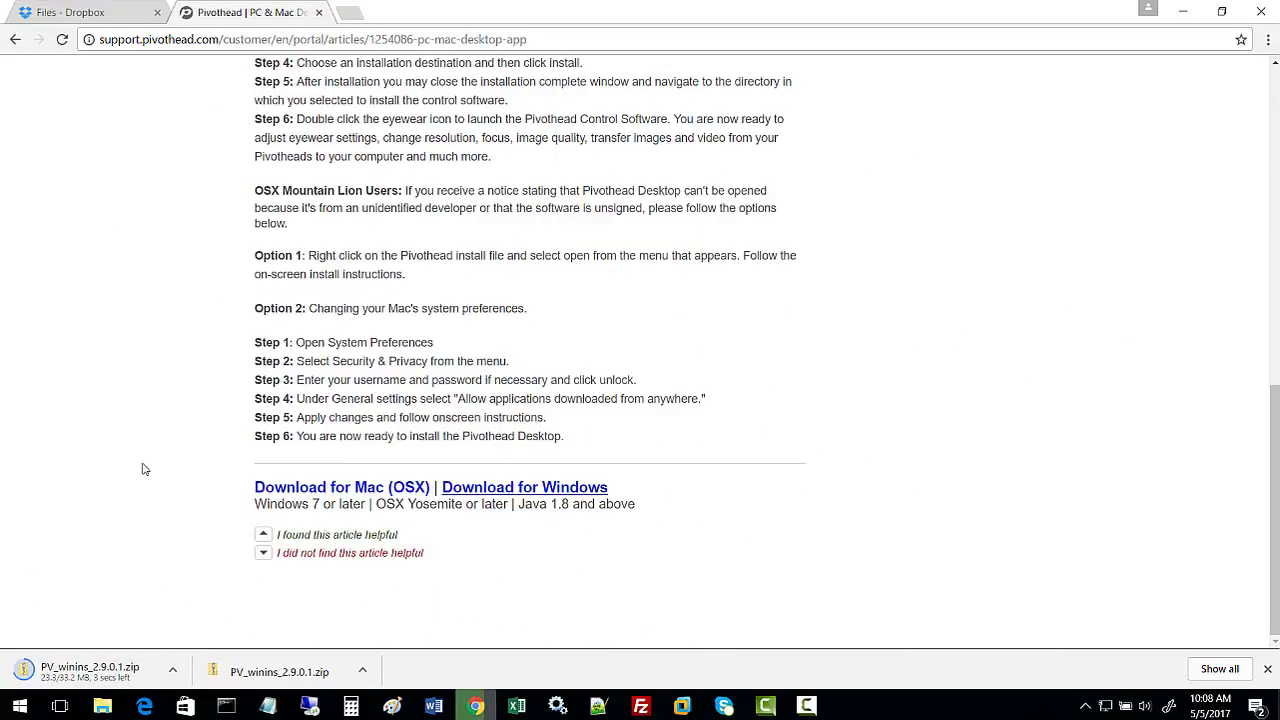
# Step: Show PV_winins_2.9.0.1.zip in its folder and extract it to the suggested PV_winins_2.9.0.1 folder
pyautogui.rightClick(110, 682)
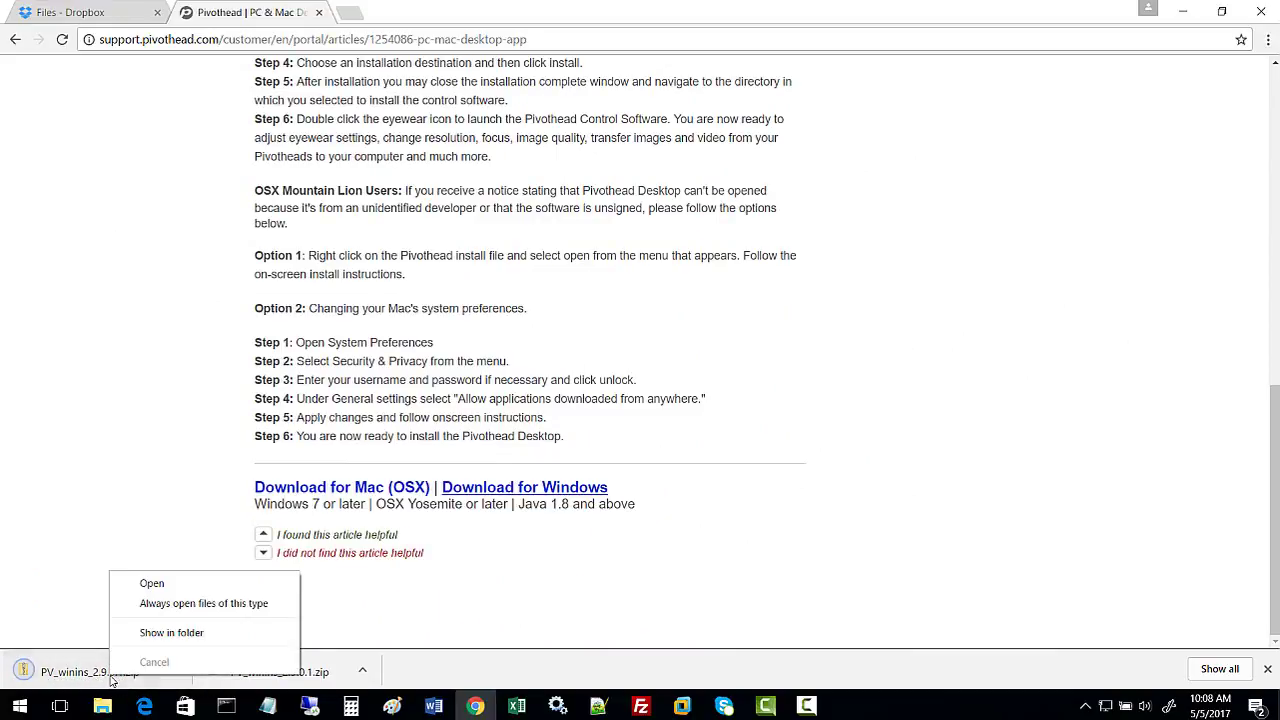
pyautogui.click(176, 636)
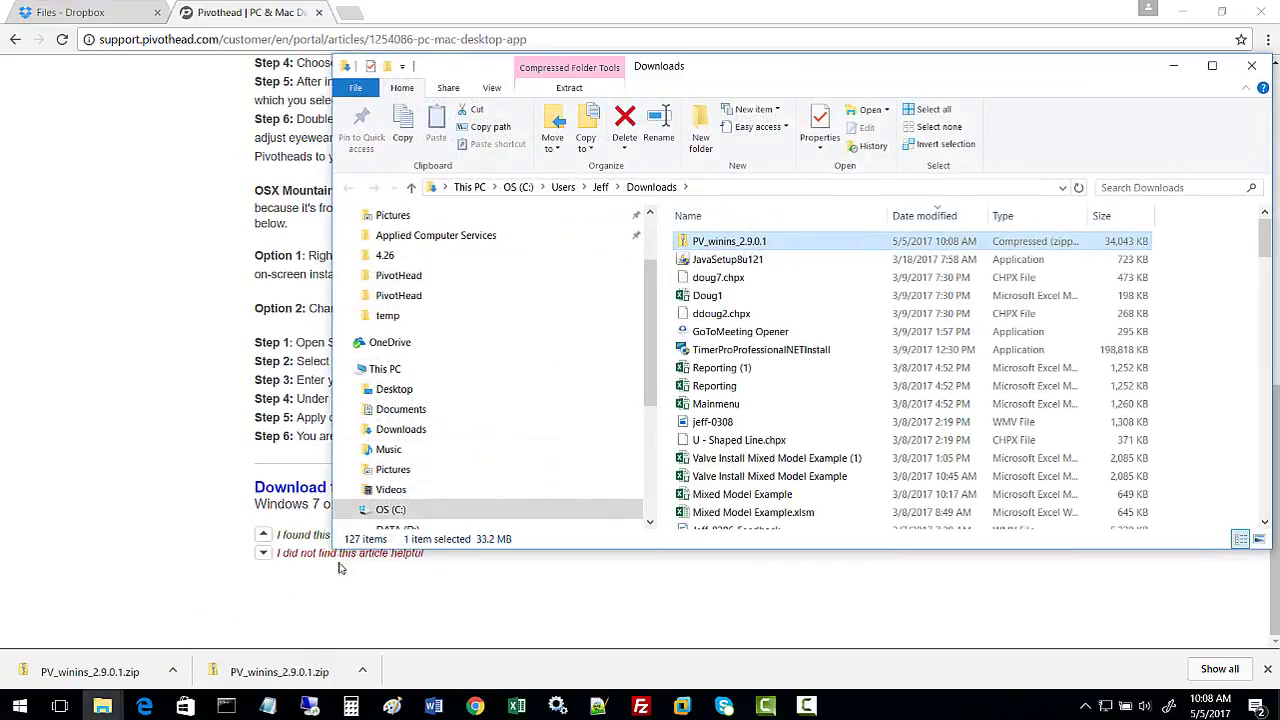
pyautogui.rightClick(780, 243)
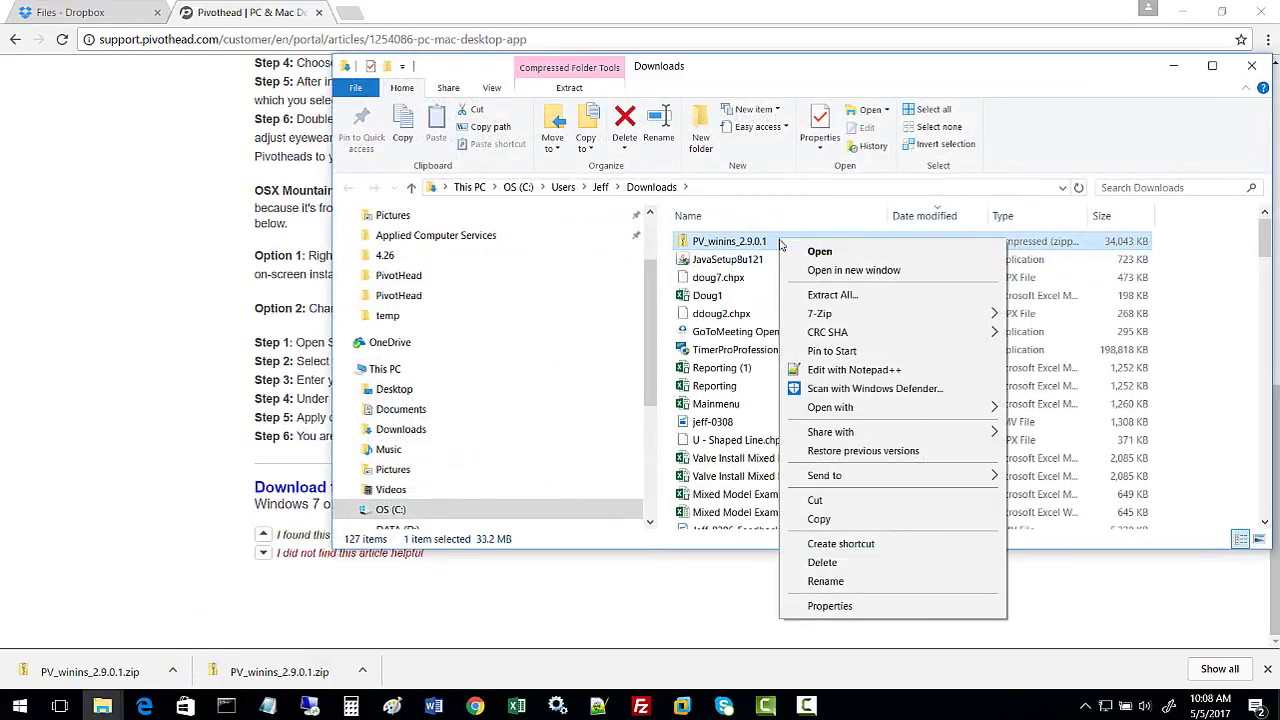
pyautogui.click(818, 295)
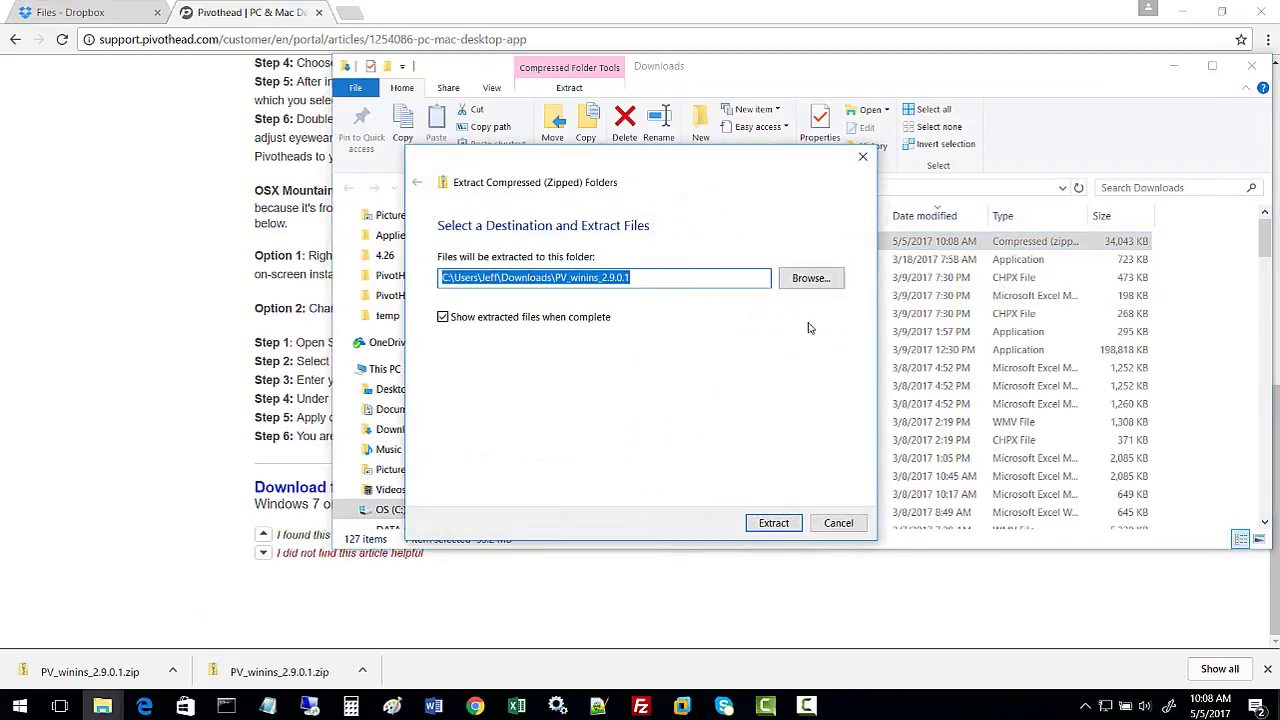
pyautogui.click(770, 524)
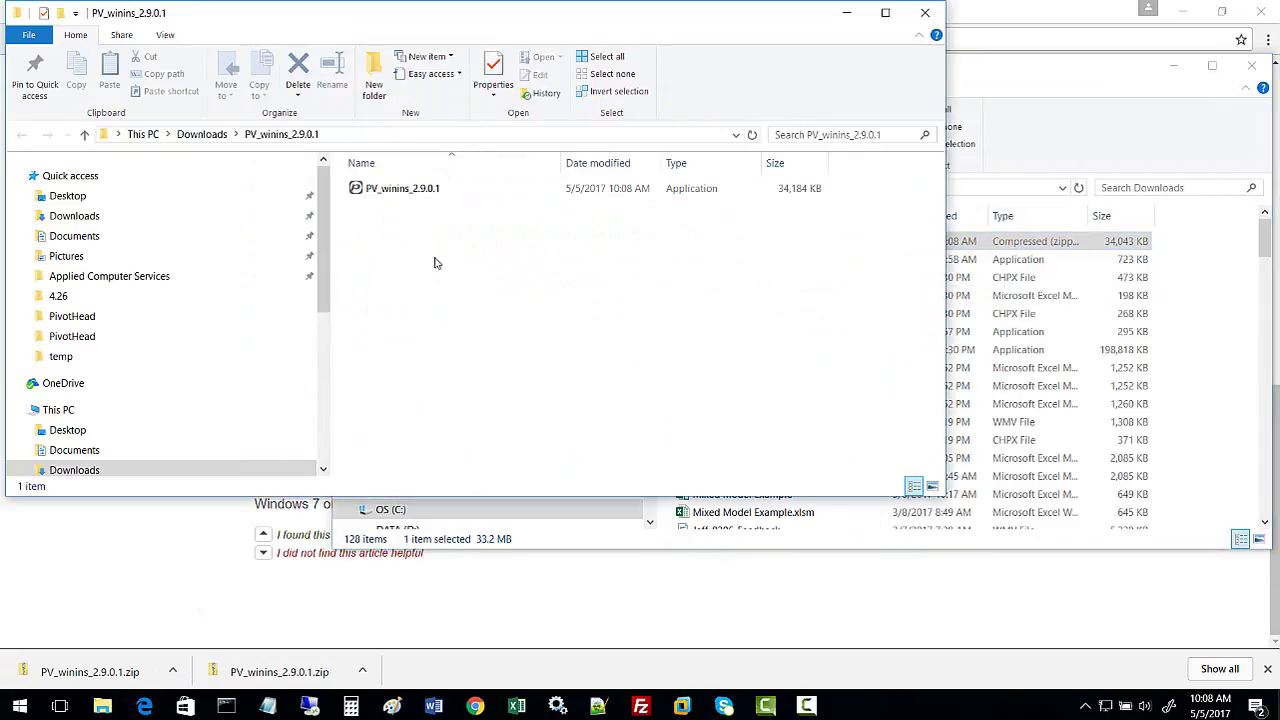
# Step: Run the PV_winins_2.9.0.1 installer in English and agree to update the existing installation
pyautogui.doubleClick(404, 192)
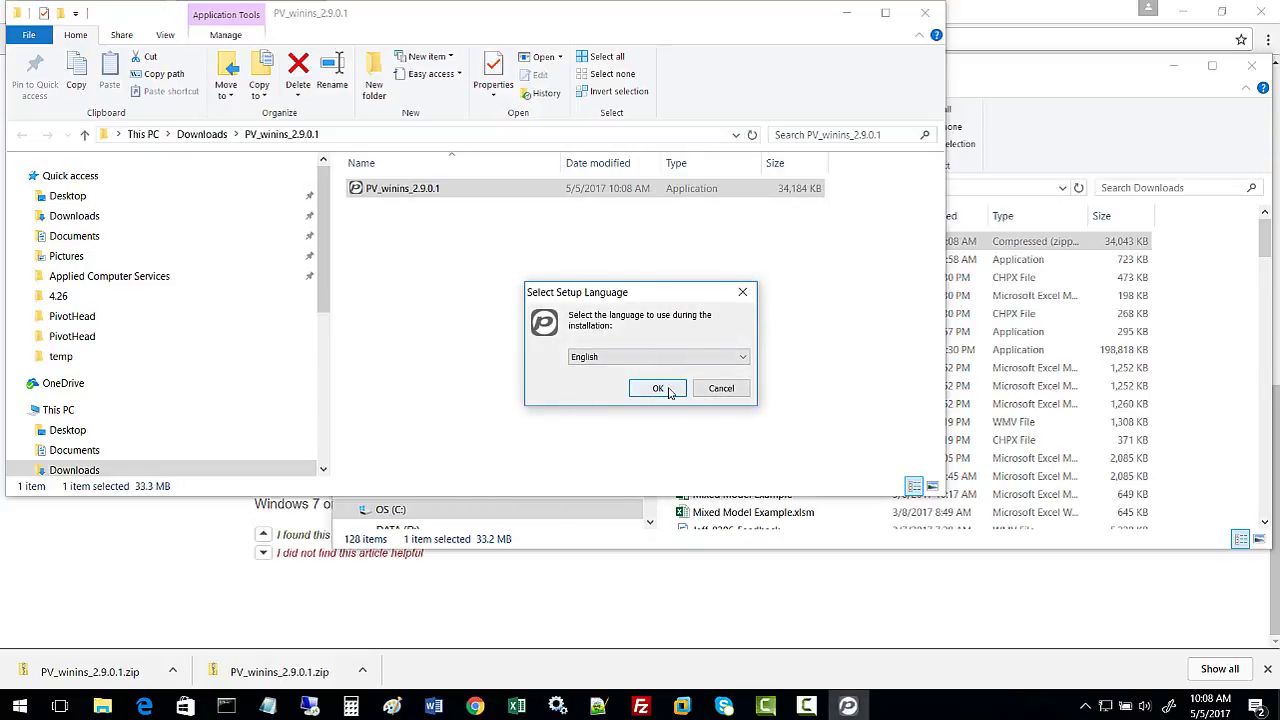
pyautogui.click(670, 392)
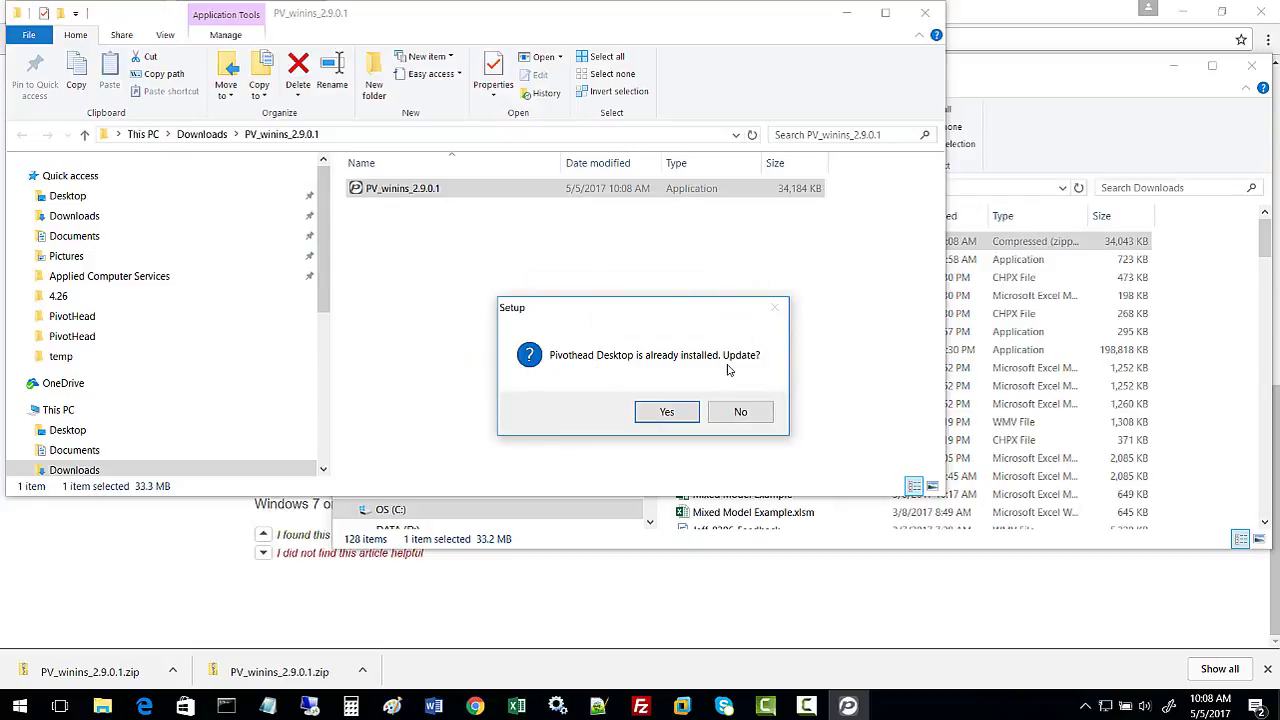
pyautogui.click(683, 414)
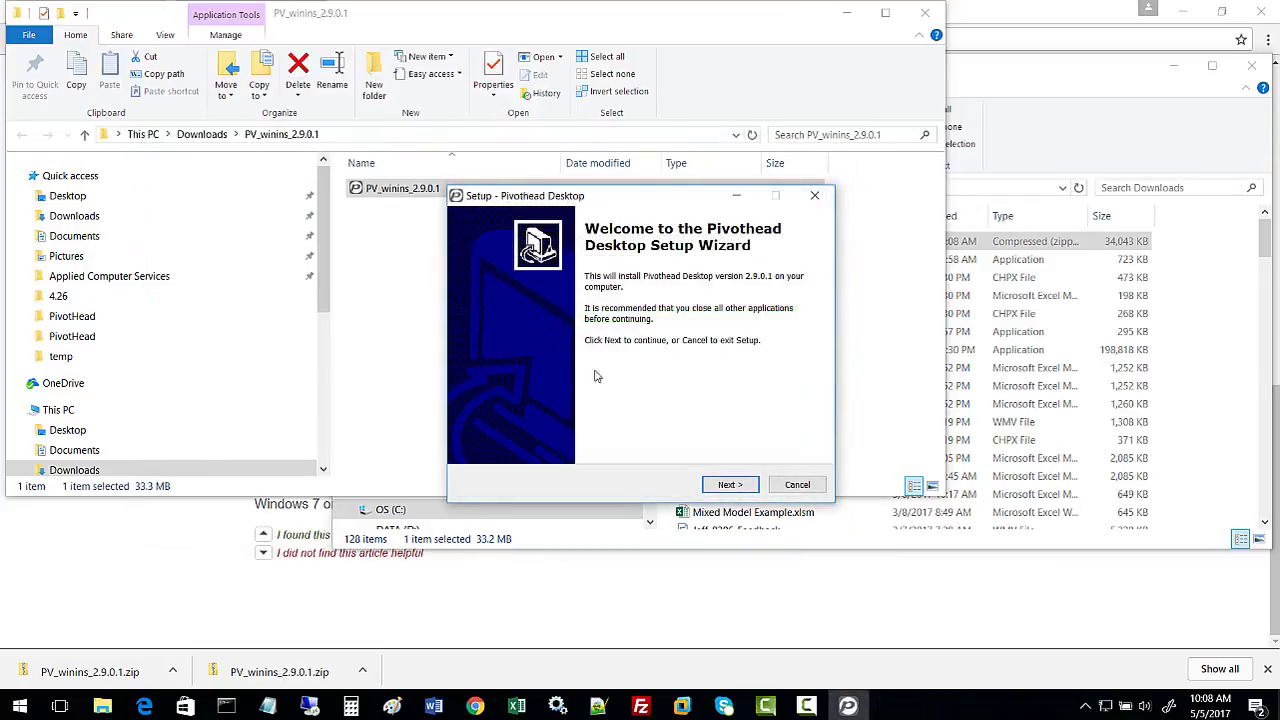
pyautogui.click(720, 485)
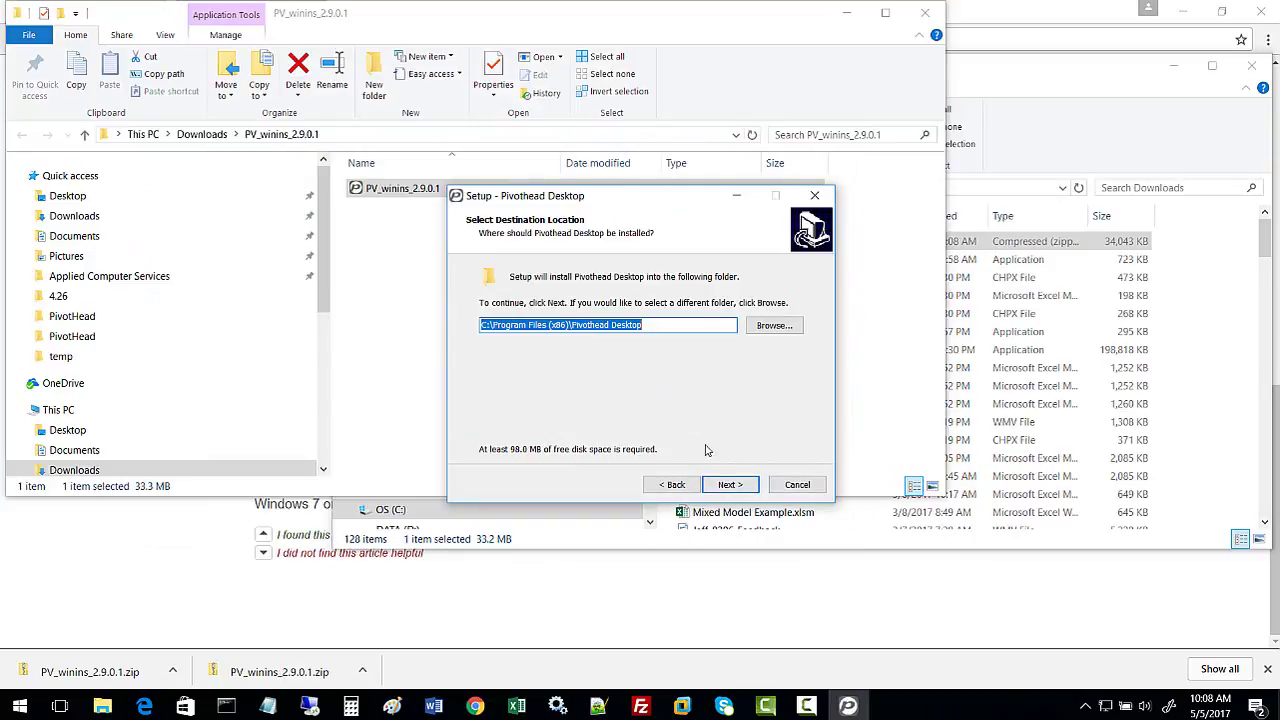
# Step: Install into the existing folder with the default Start Menu folder and a desktop icon
pyautogui.click(727, 487)
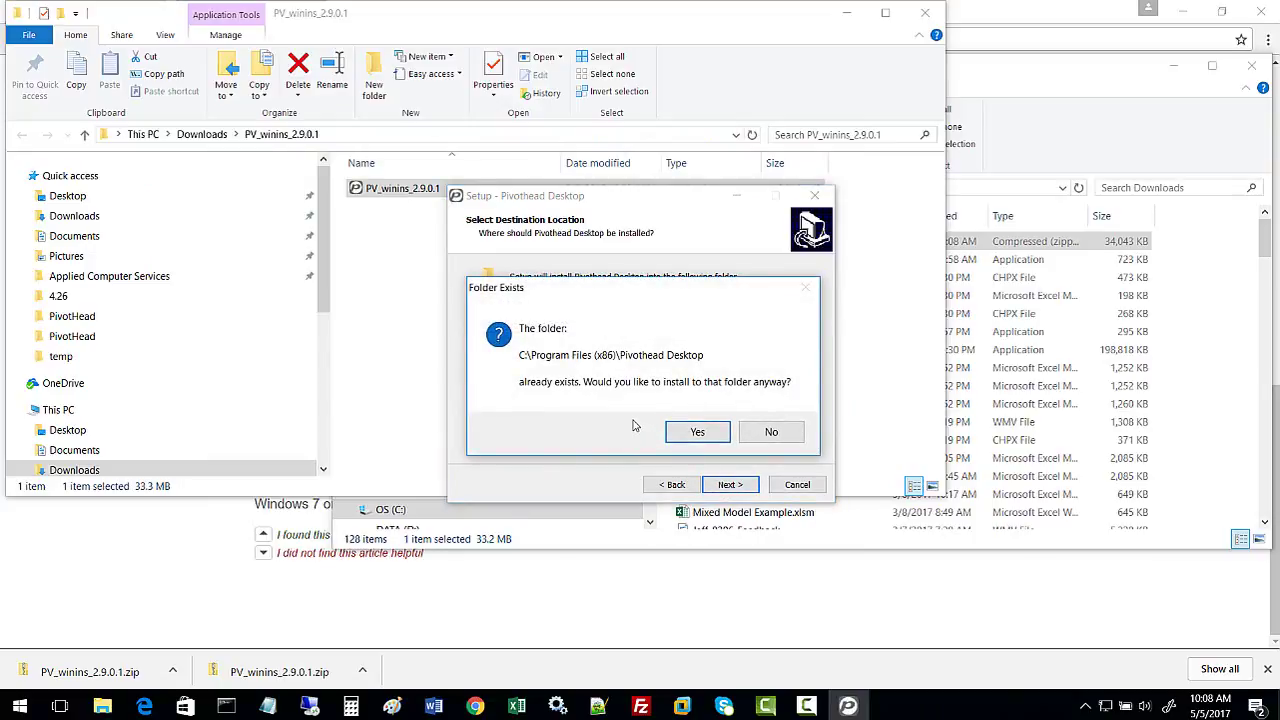
pyautogui.click(690, 433)
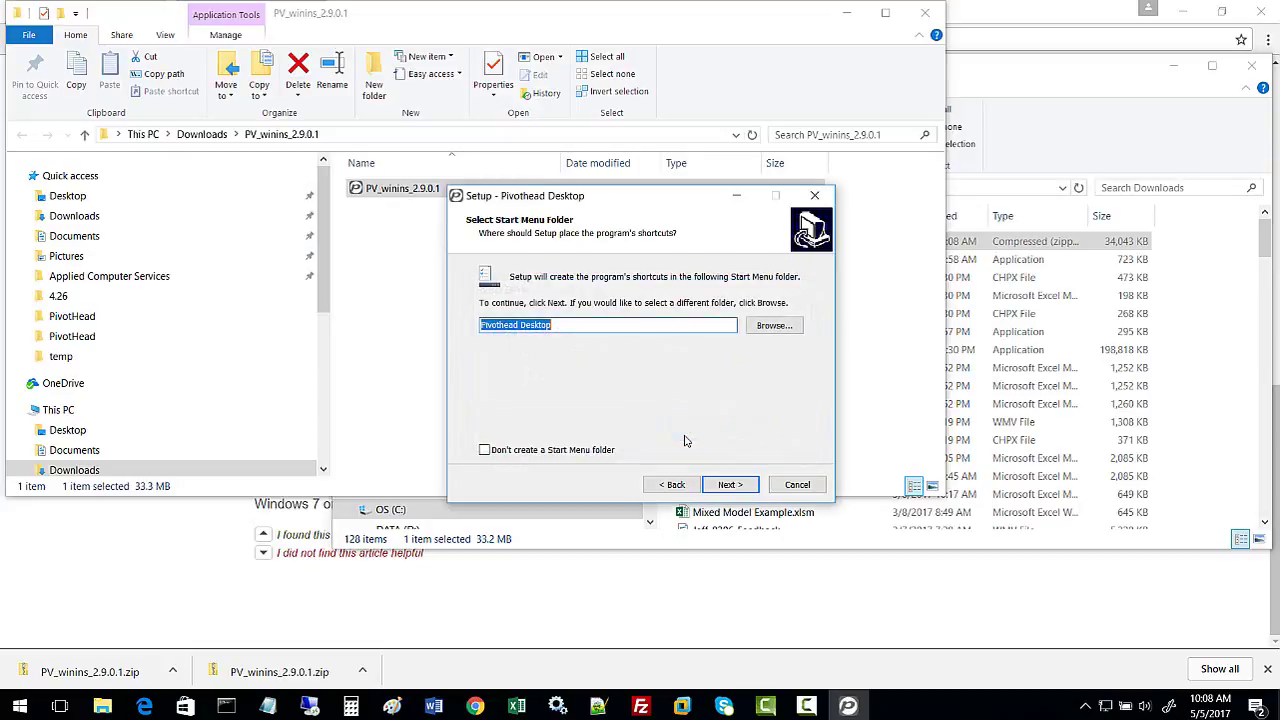
pyautogui.click(729, 485)
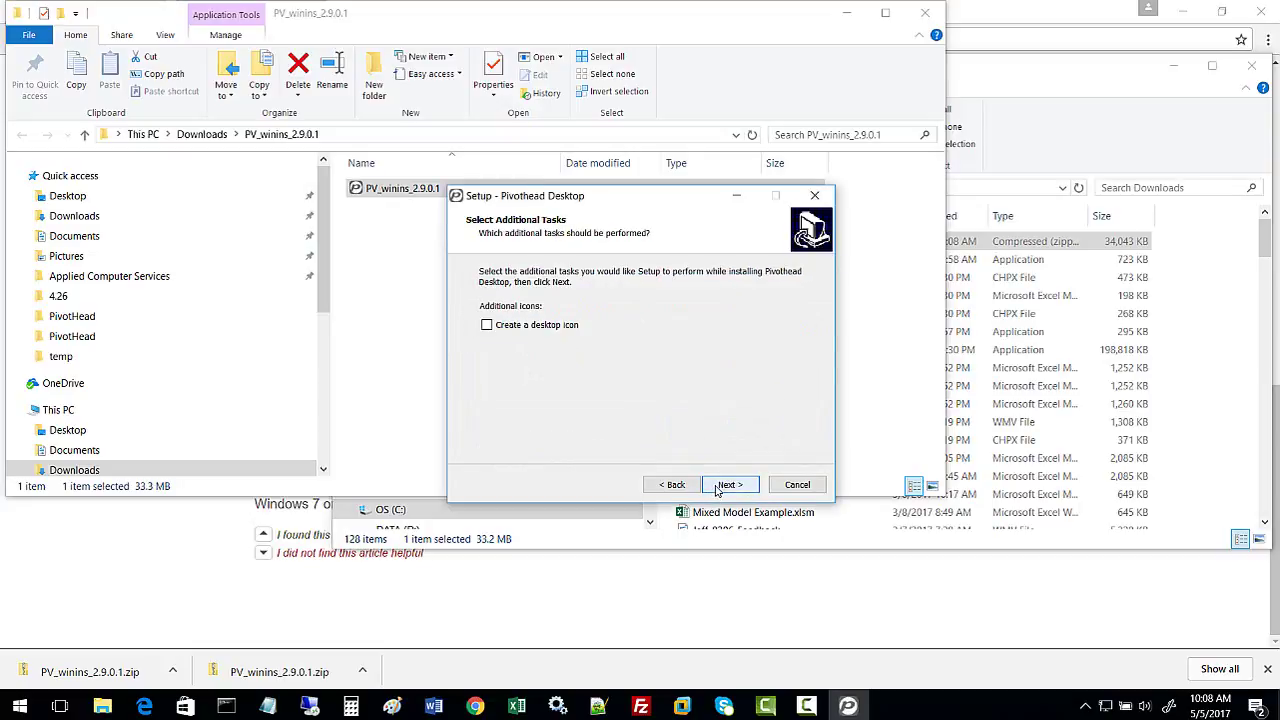
pyautogui.click(488, 326)
pyautogui.click(729, 485)
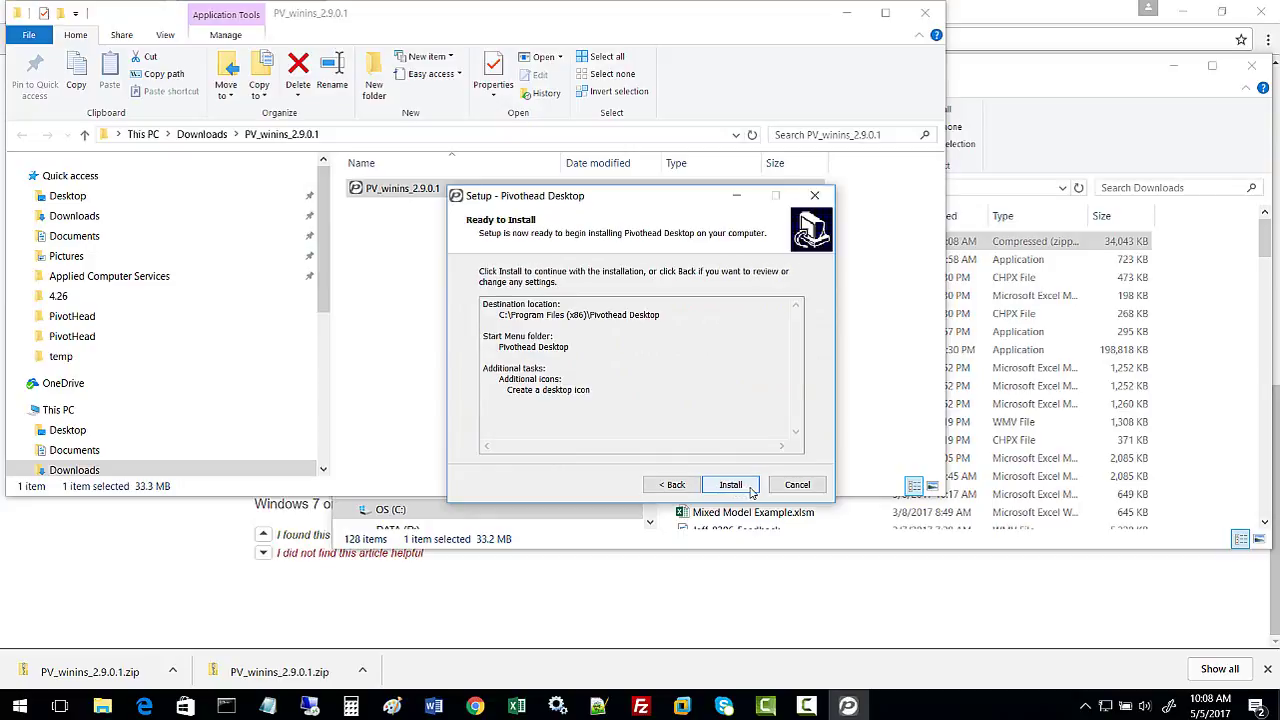
pyautogui.click(750, 487)
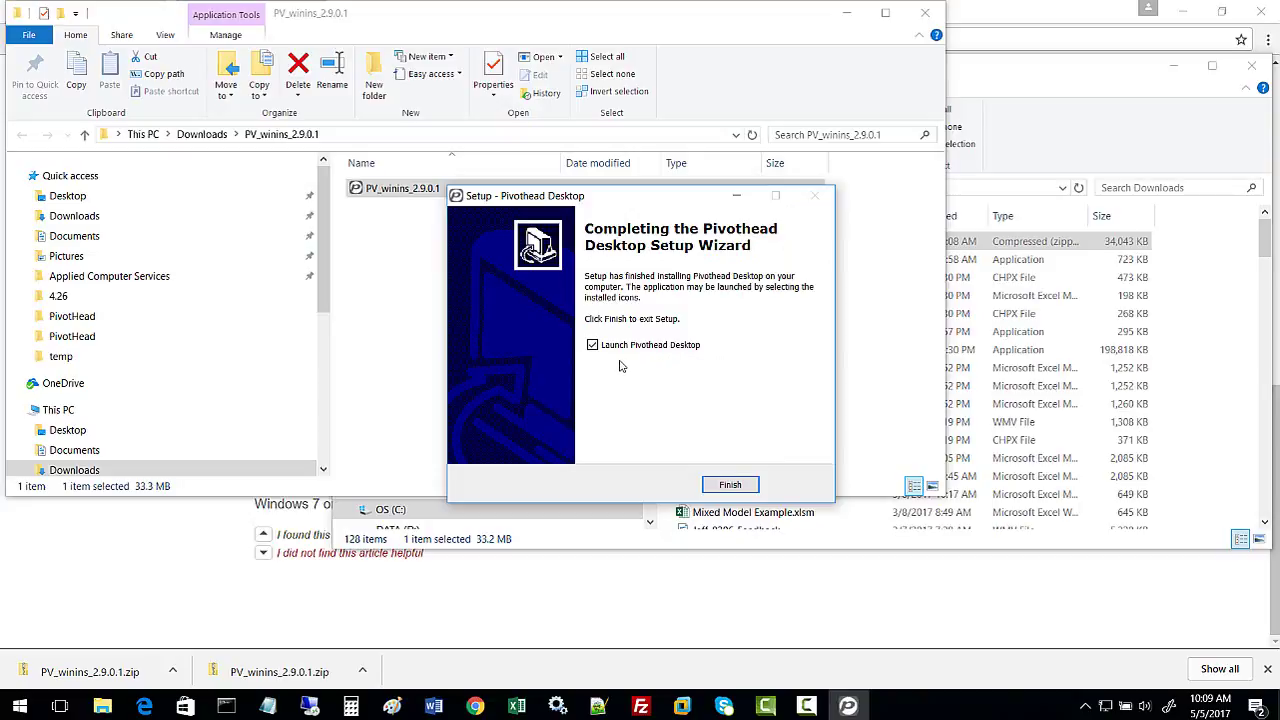
# Step: Finish setup to launch Pivothead Desktop, then minimize the Explorer and Chrome windows
pyautogui.click(729, 485)
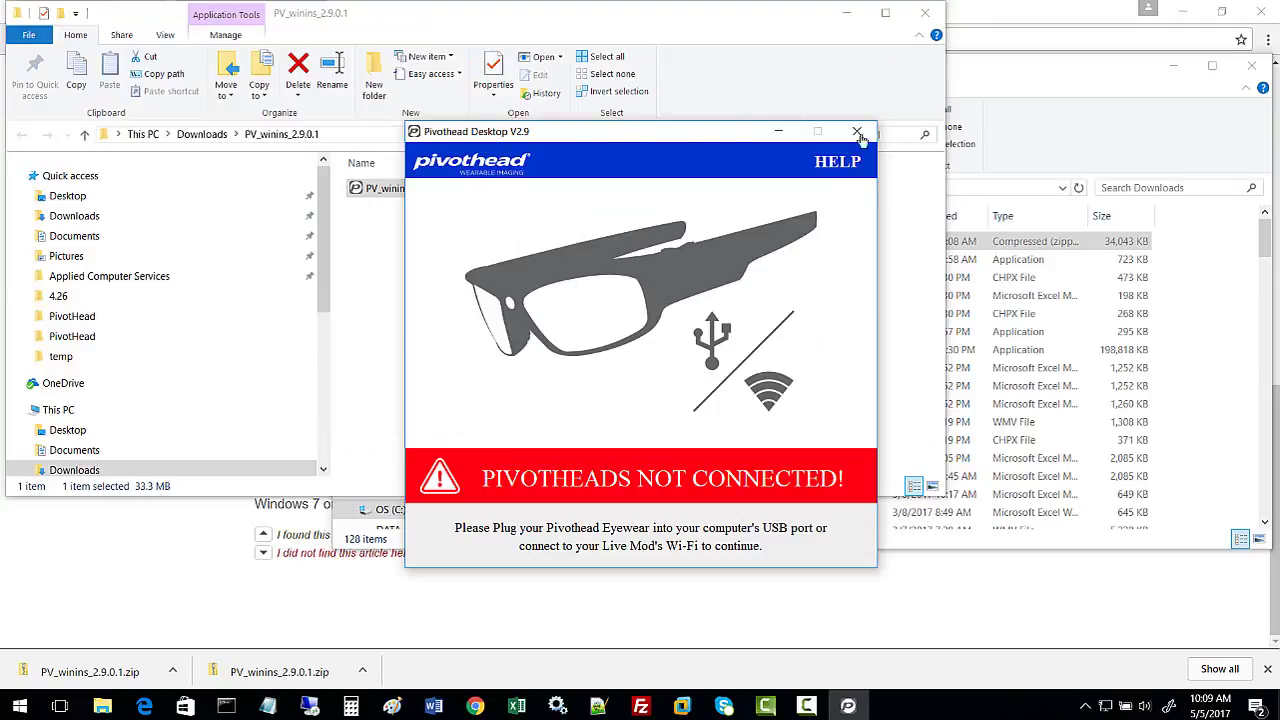
pyautogui.click(847, 12)
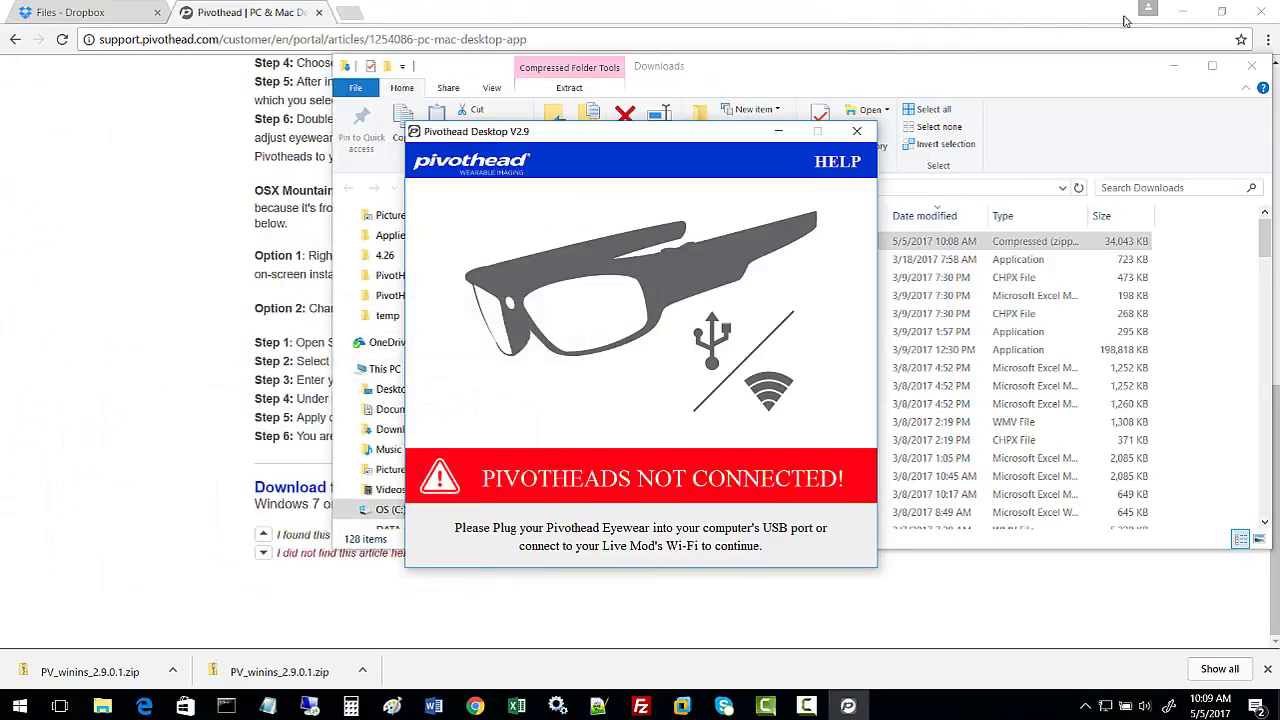
pyautogui.click(1183, 11)
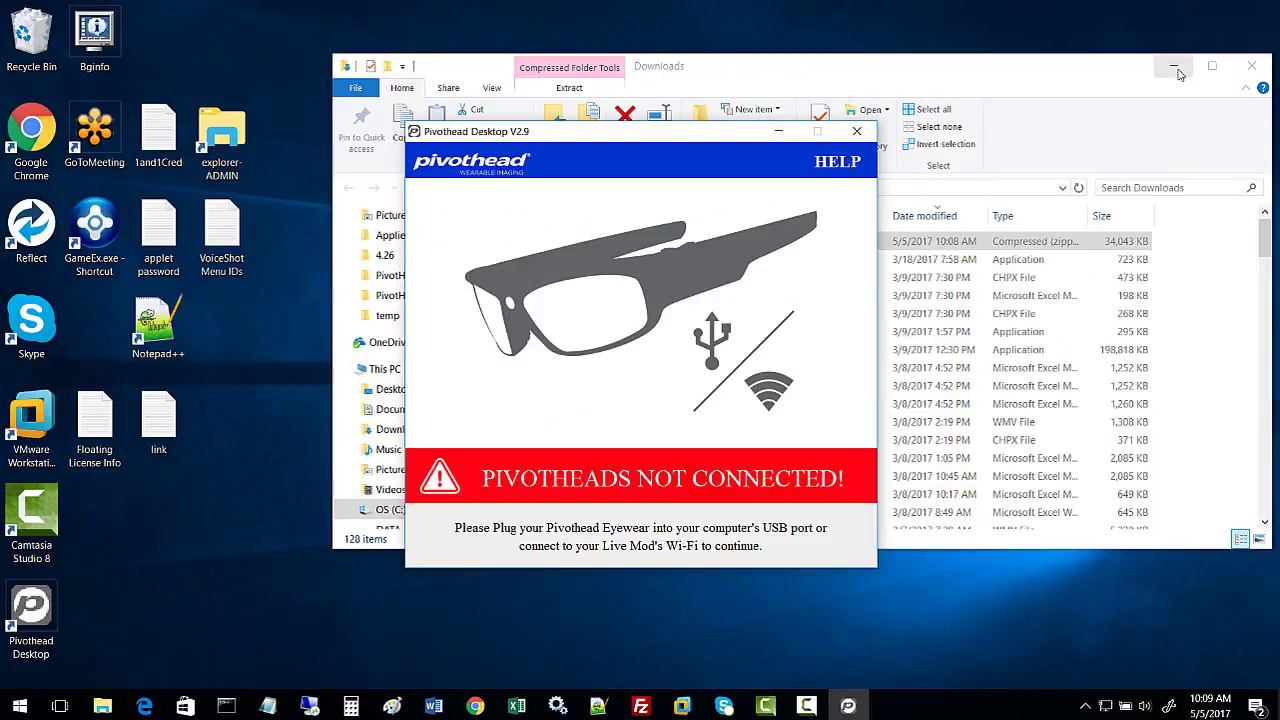
pyautogui.click(1175, 67)
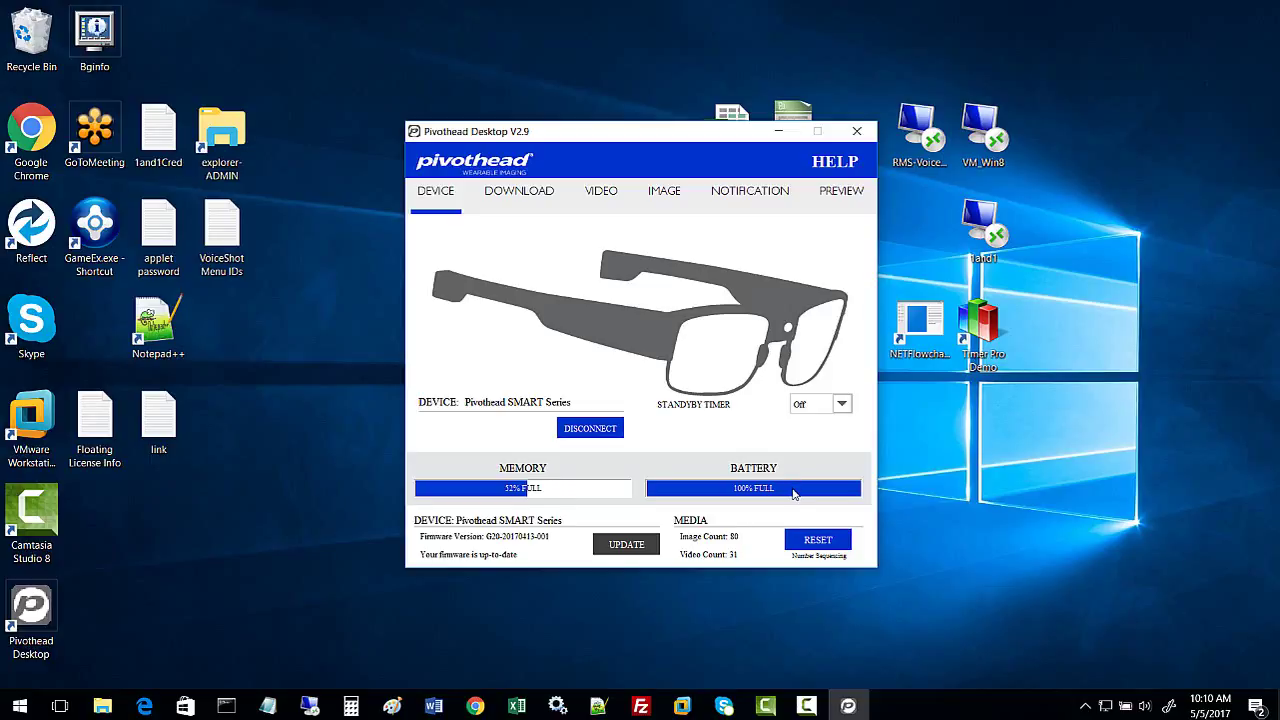
# Step: View the glasses' DOWNLOAD, VIDEO, IMAGE and NOTIFICATION tabs in turn
pyautogui.click(520, 192)
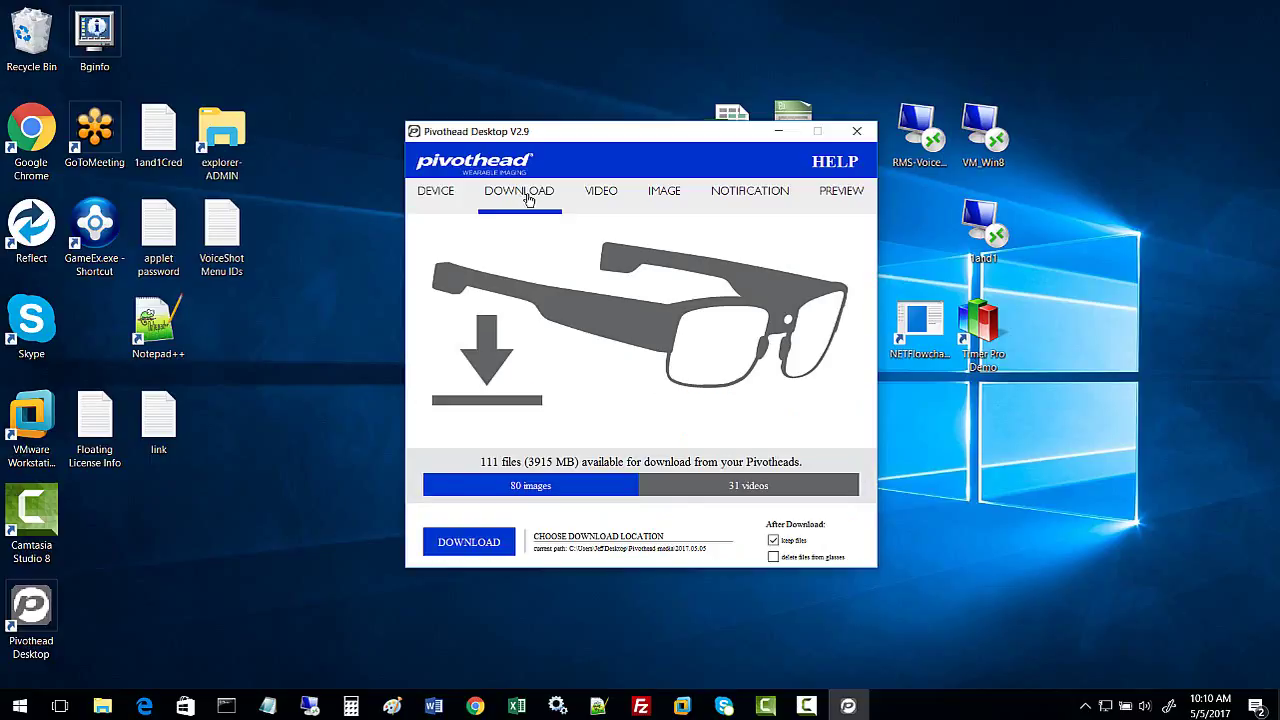
pyautogui.click(604, 193)
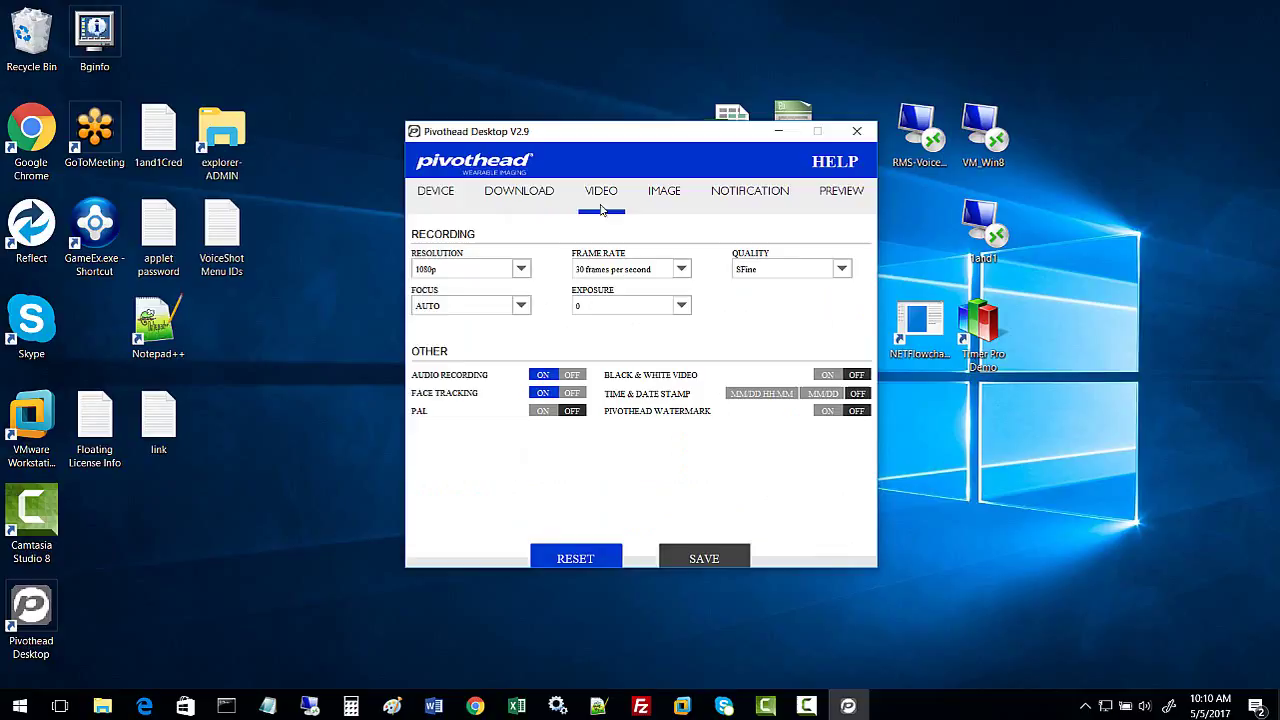
pyautogui.click(664, 199)
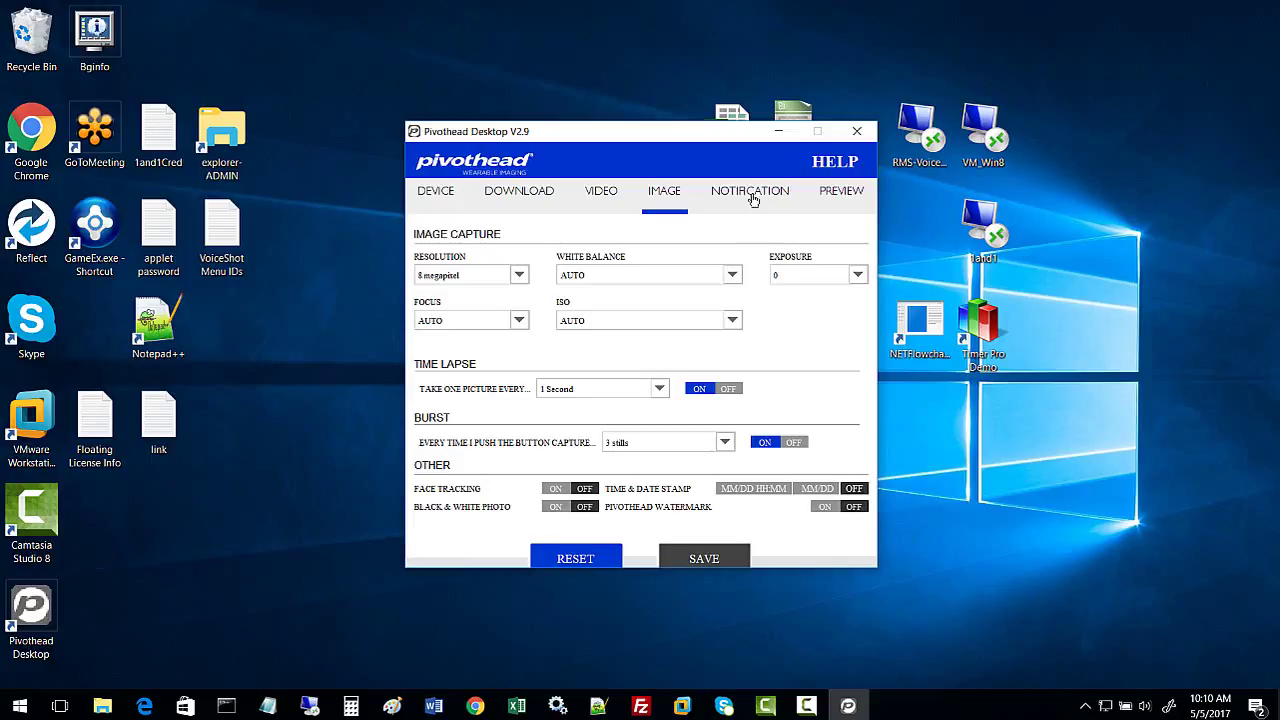
pyautogui.click(750, 191)
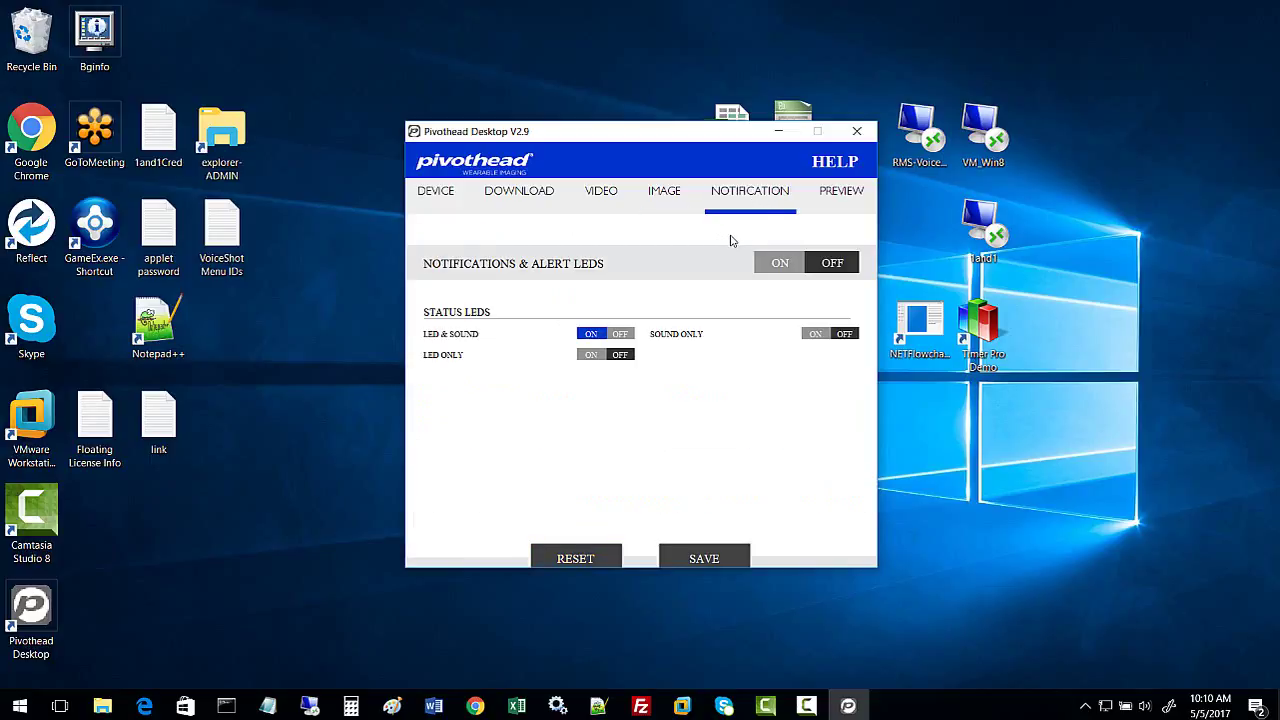